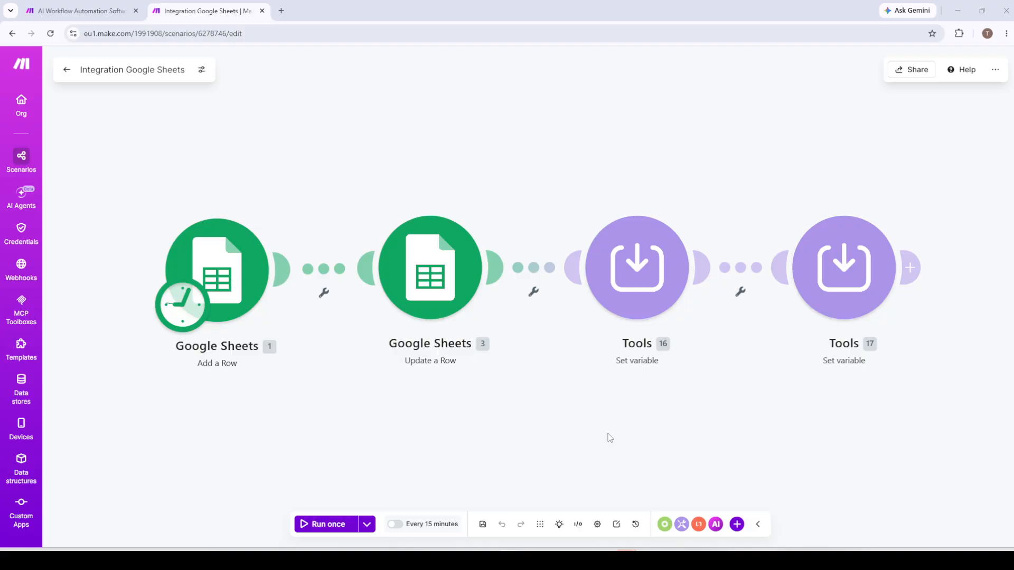
# Step: Open the Update a Row module's settings and show the date and time functions for the Deadline (G) field
pyautogui.click(446, 277)
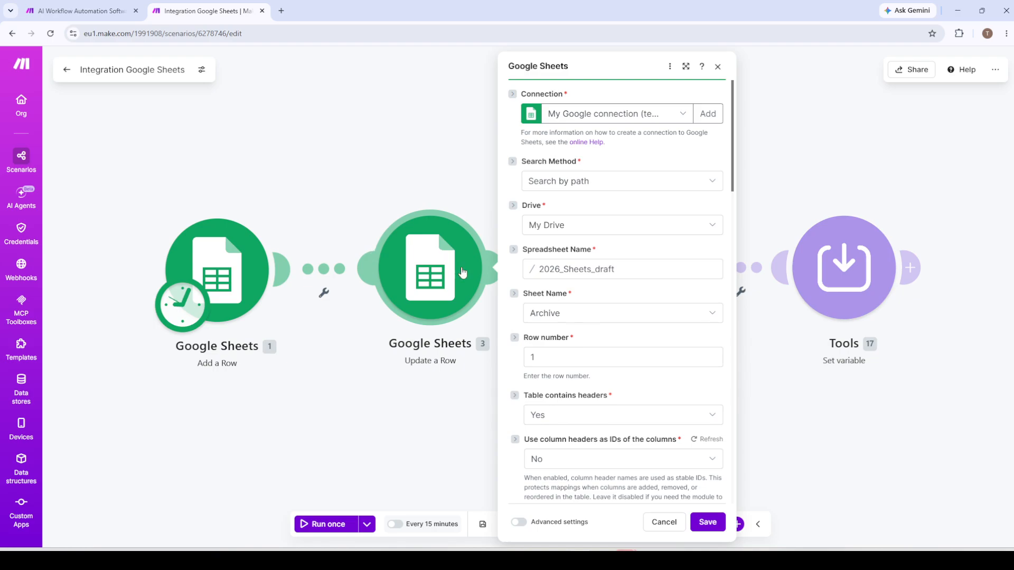
pyautogui.scroll(-5, 573, 325)
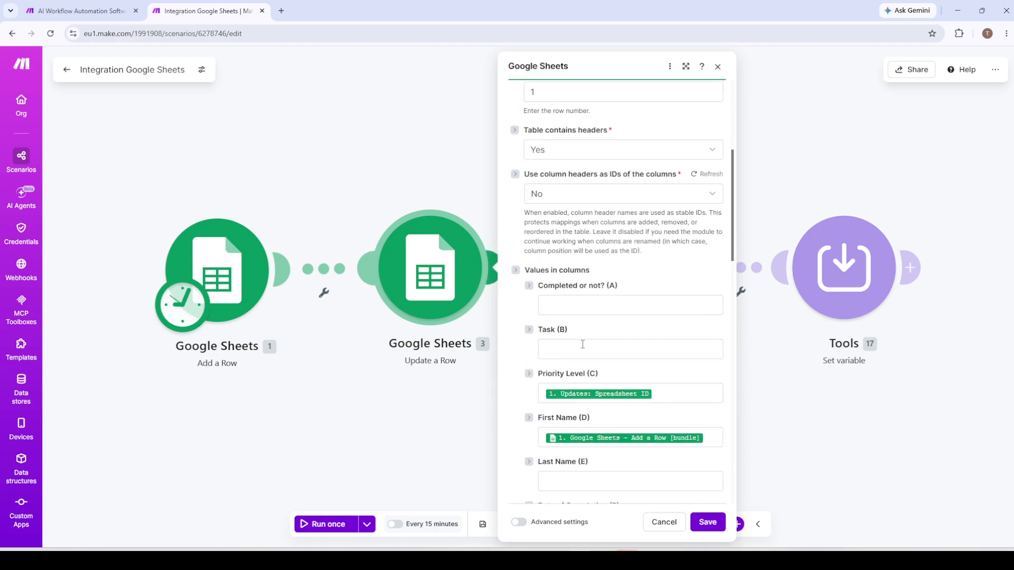
pyautogui.scroll(-5, 583, 345)
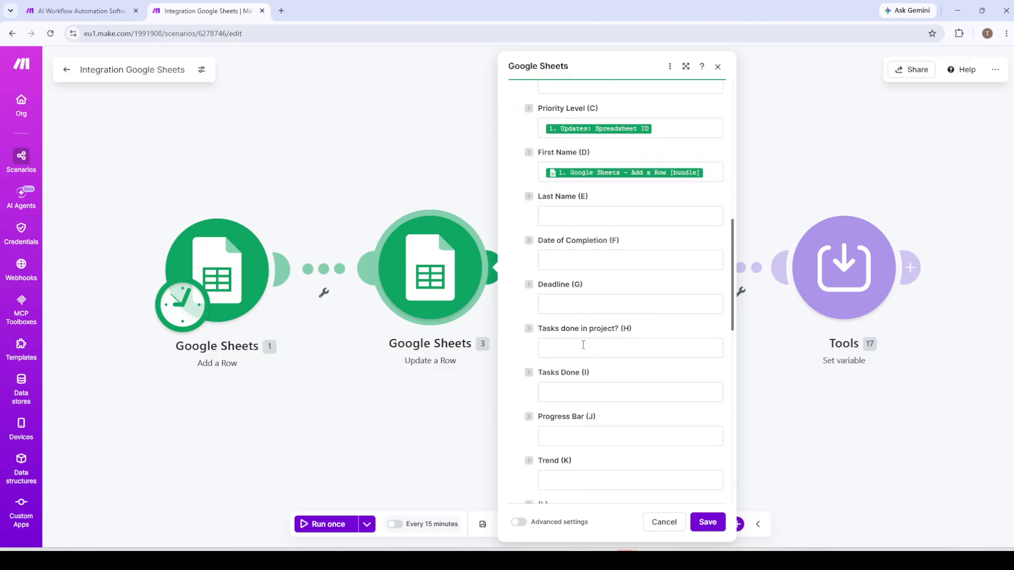
pyautogui.scroll(-1, 583, 345)
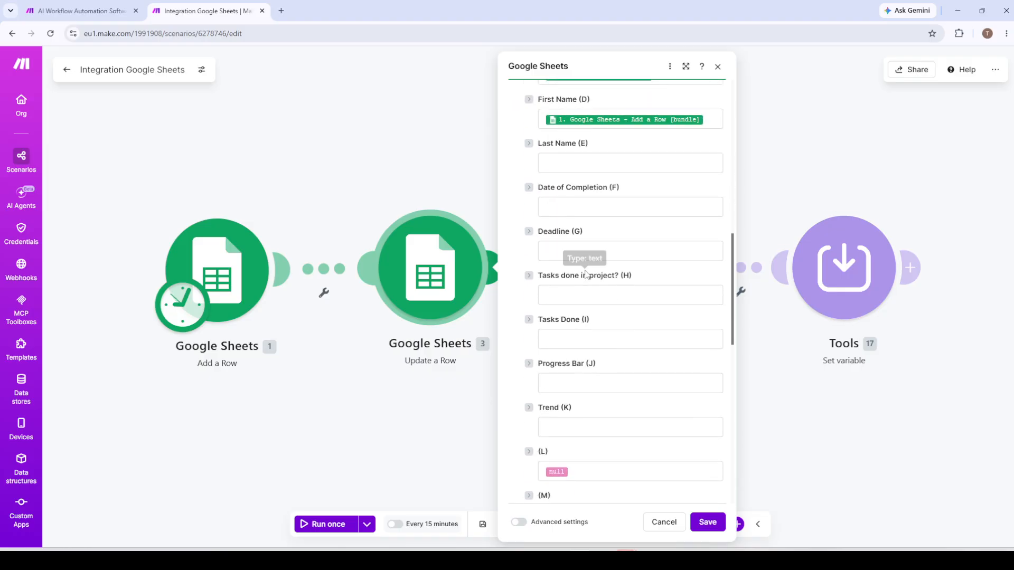
pyautogui.click(571, 251)
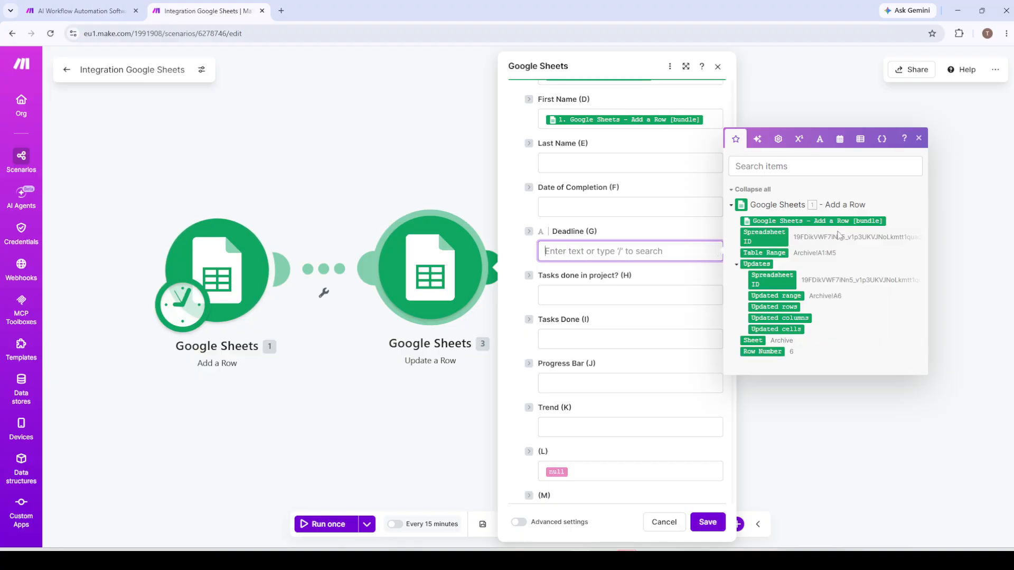
pyautogui.click(840, 142)
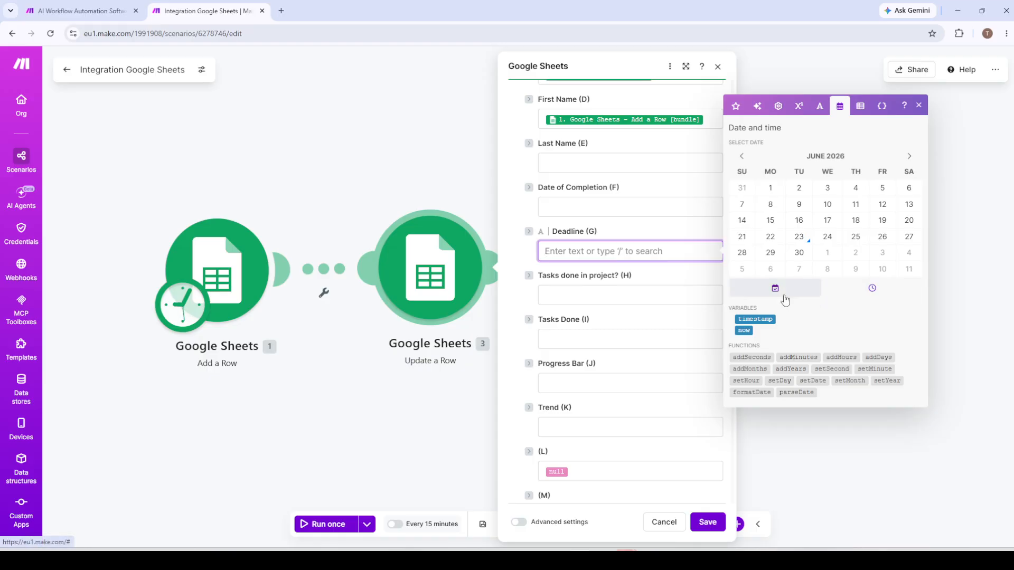
# Step: Try the timestamp variable in the Deadline (G) field and remove it again
pyautogui.click(754, 319)
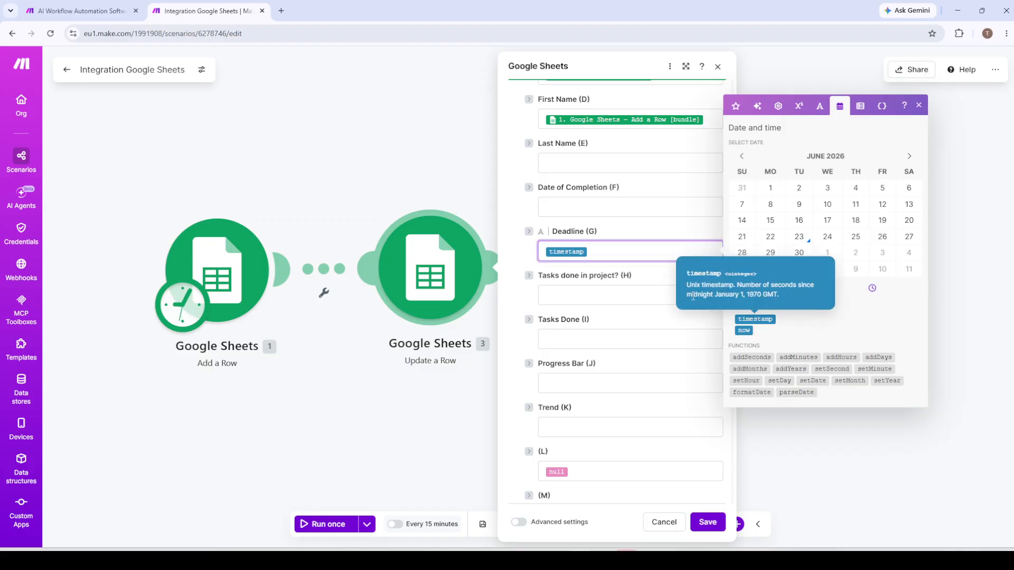
pyautogui.click(558, 252)
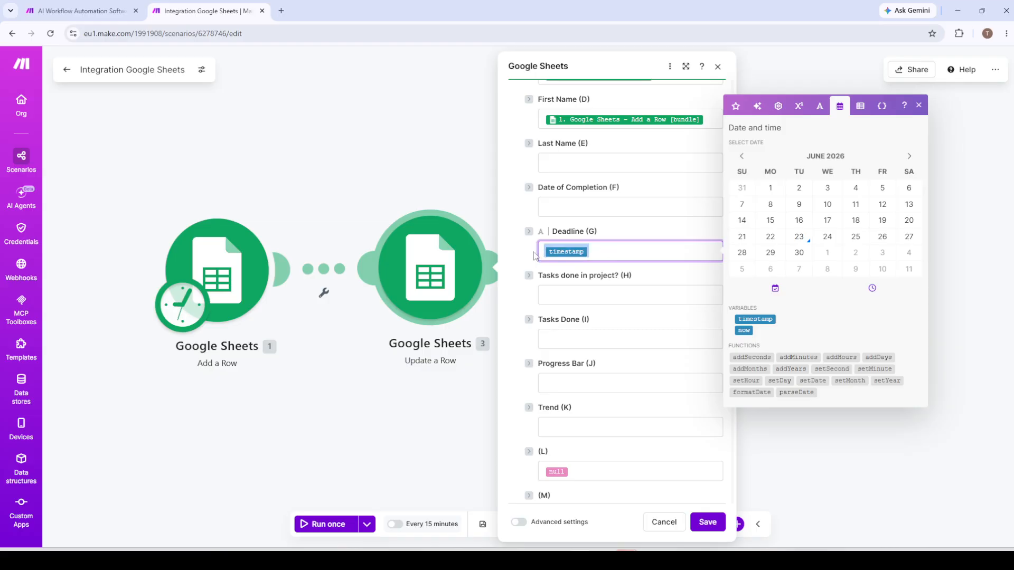
pyautogui.press('BackSpace')
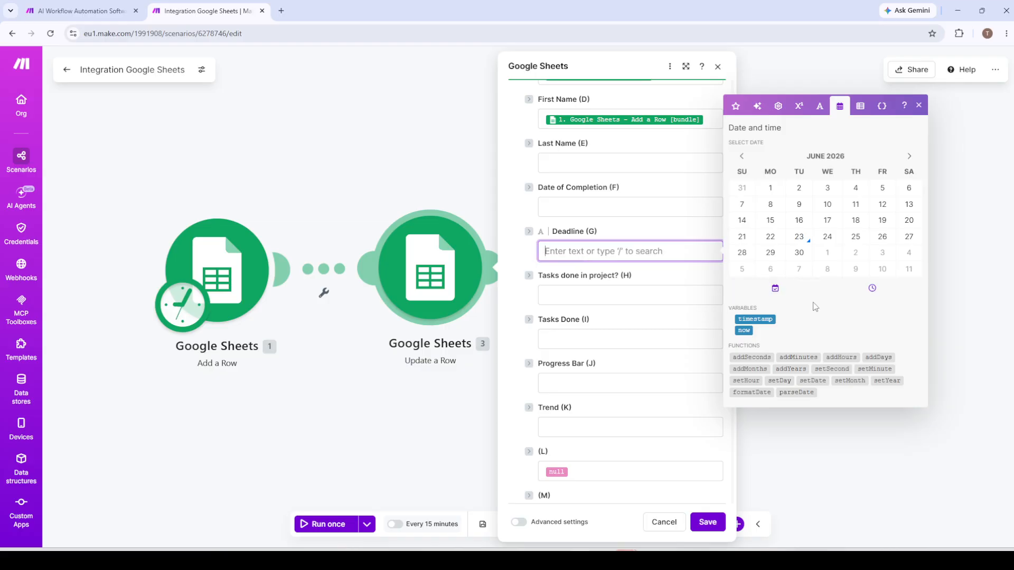
# Step: Try June 17, 2026 from the calendar as the Deadline (G) value and clear it again
pyautogui.click(827, 220)
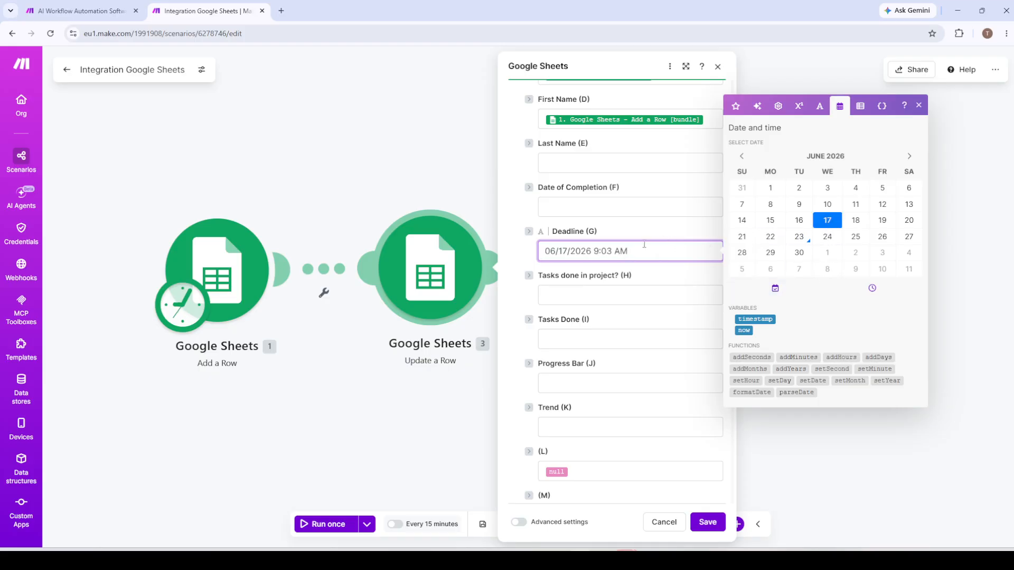
pyautogui.moveTo(650, 249); pyautogui.dragTo(515, 252)
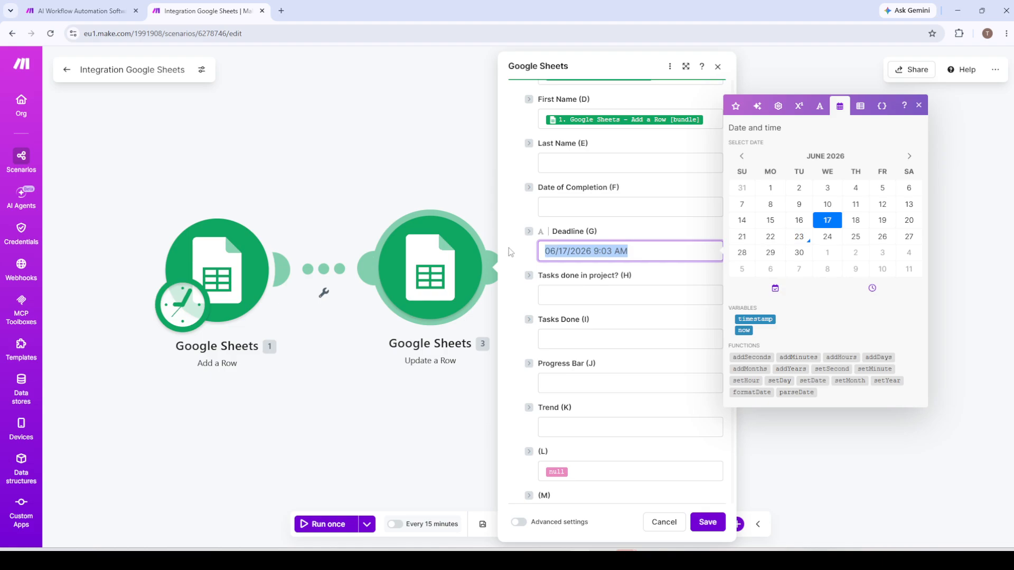
pyautogui.press('BackSpace')
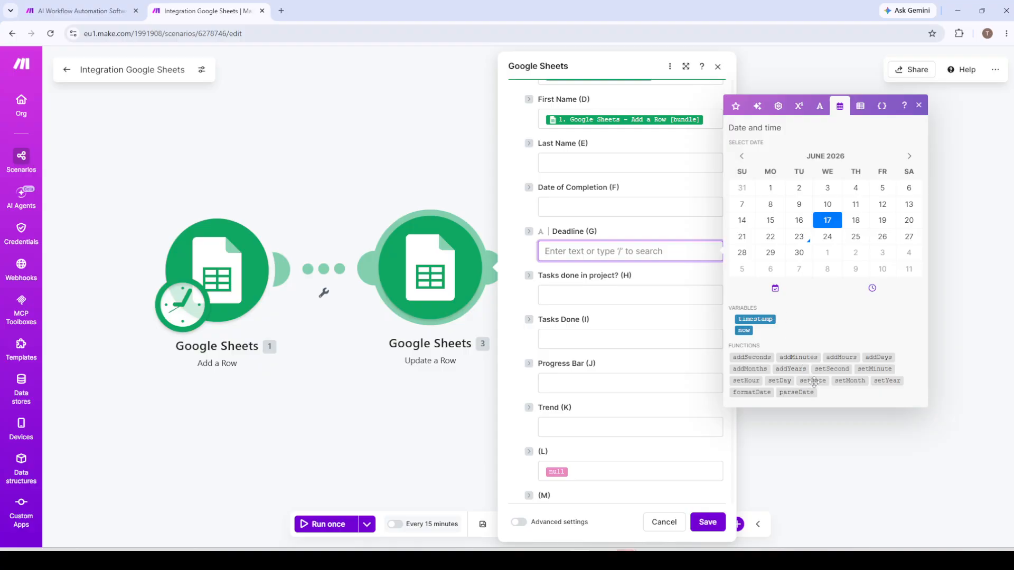
# Step: Try the setDate function in the Deadline (G) field and delete it again
pyautogui.moveTo(813, 382)
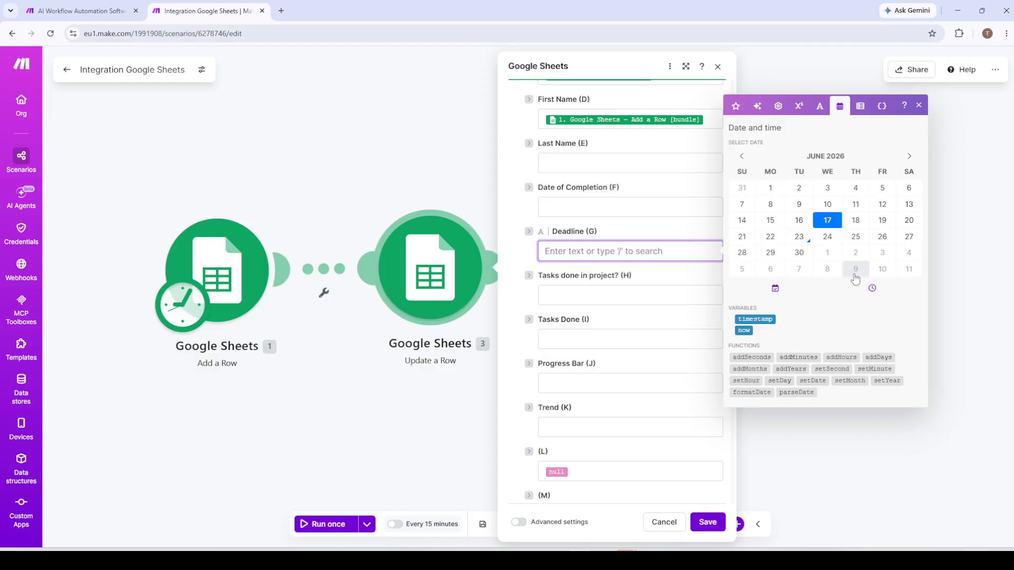
pyautogui.click(813, 380)
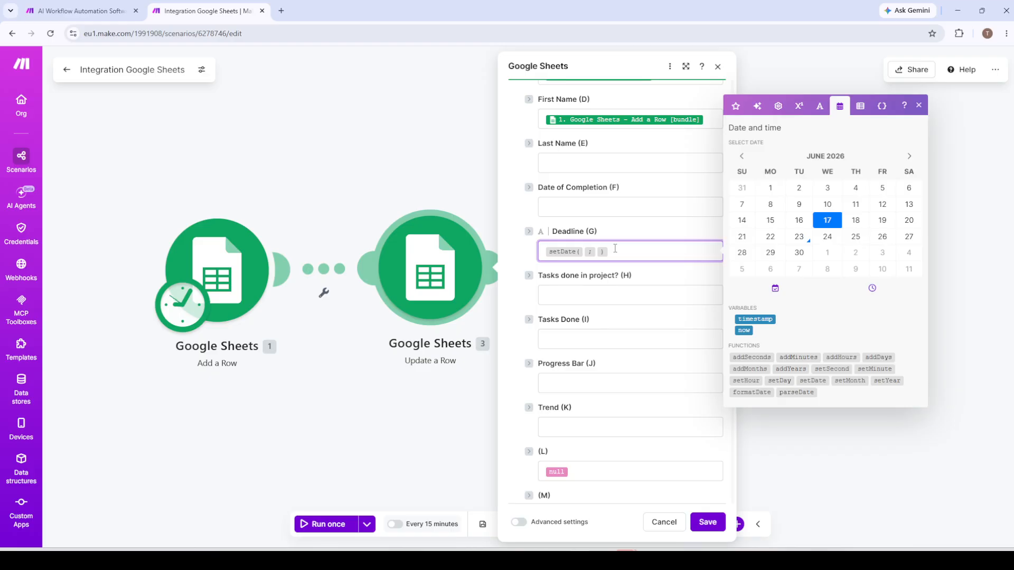
pyautogui.moveTo(612, 251); pyautogui.dragTo(497, 250)
pyautogui.press('BackSpace')
# Step: Try the empty formatDate function in the Deadline (G) field and delete it again
pyautogui.click(751, 392)
pyautogui.click(592, 252)
pyautogui.press('Escape')
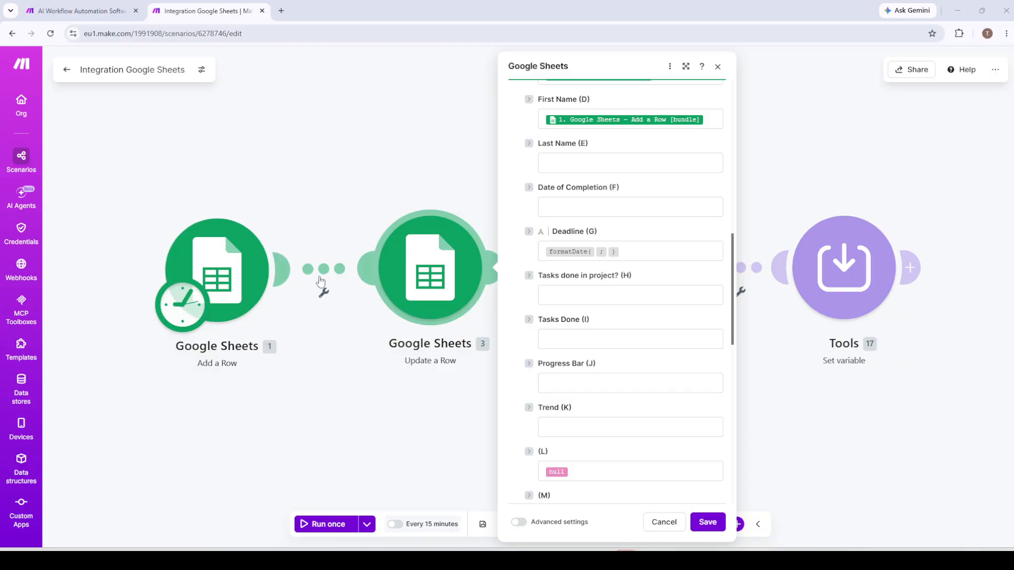
pyautogui.click(585, 252)
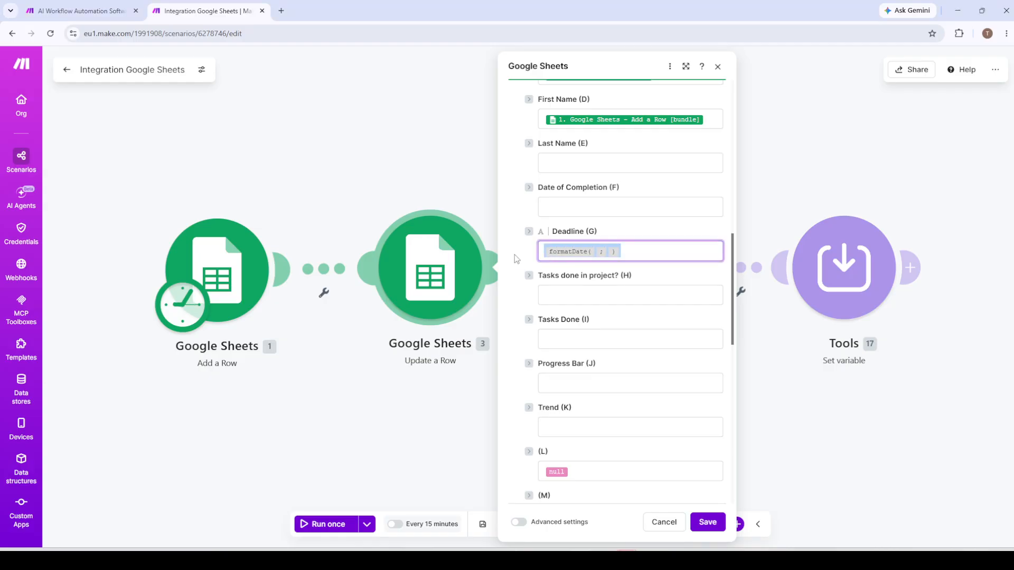
pyautogui.press('BackSpace')
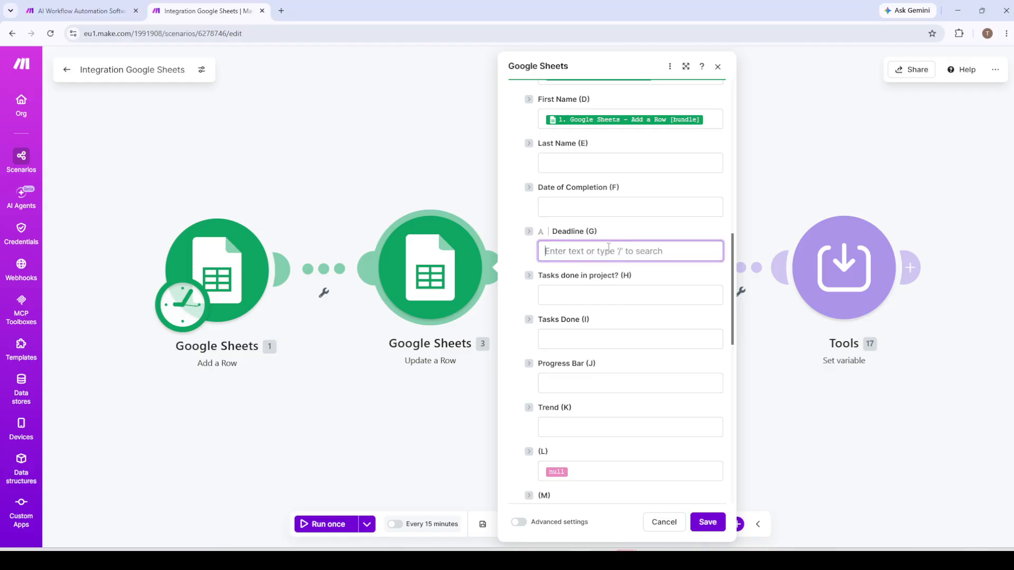
# Step: Enter formatDate(date_variable; "YYYY-MM-DD") as plain text in the Deadline (G) field
pyautogui.write('formatDate(date_variable; "YYYY-MM-DD")')
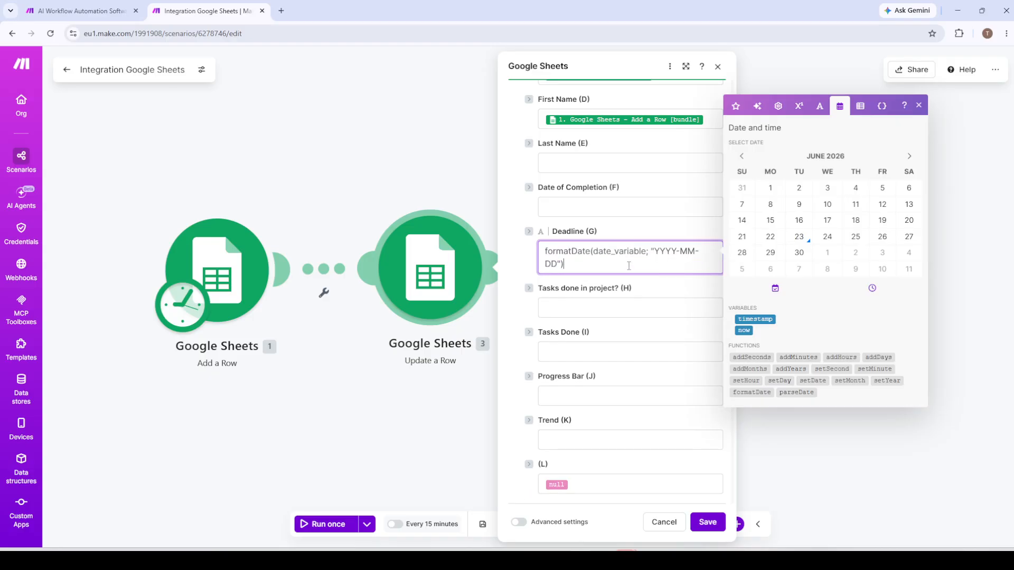
pyautogui.hotkey('ctrl', 'a')
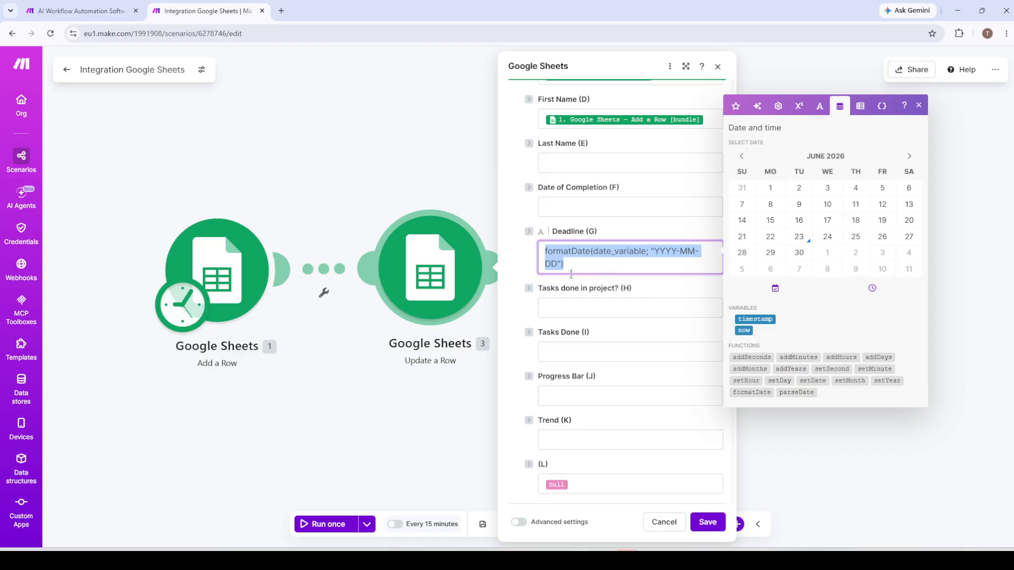
pyautogui.click(688, 292)
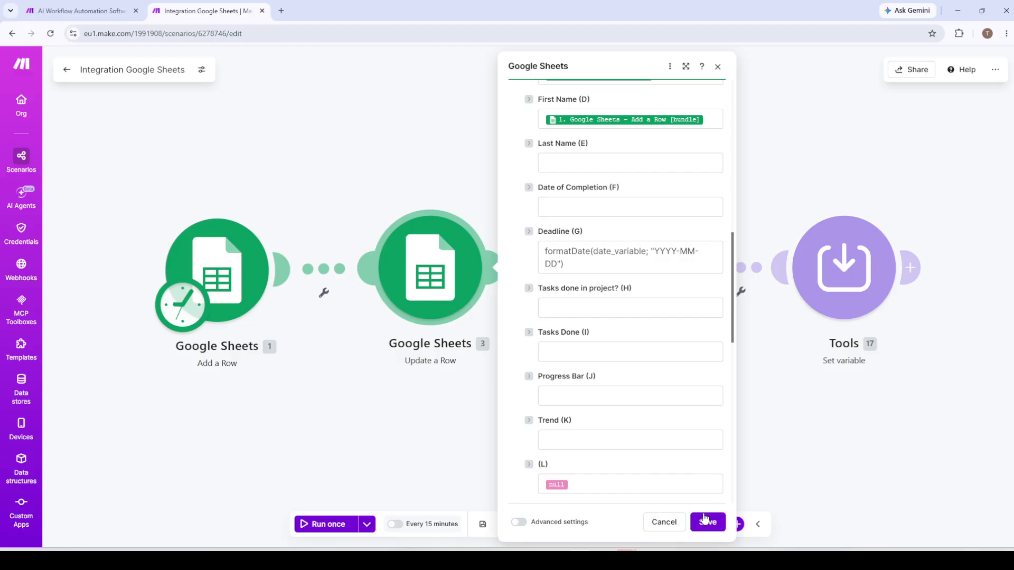
# Step: Insert the built-in formatDate function after the Deadline (G) text and delete the plain-text formula in front of it
pyautogui.click(663, 268)
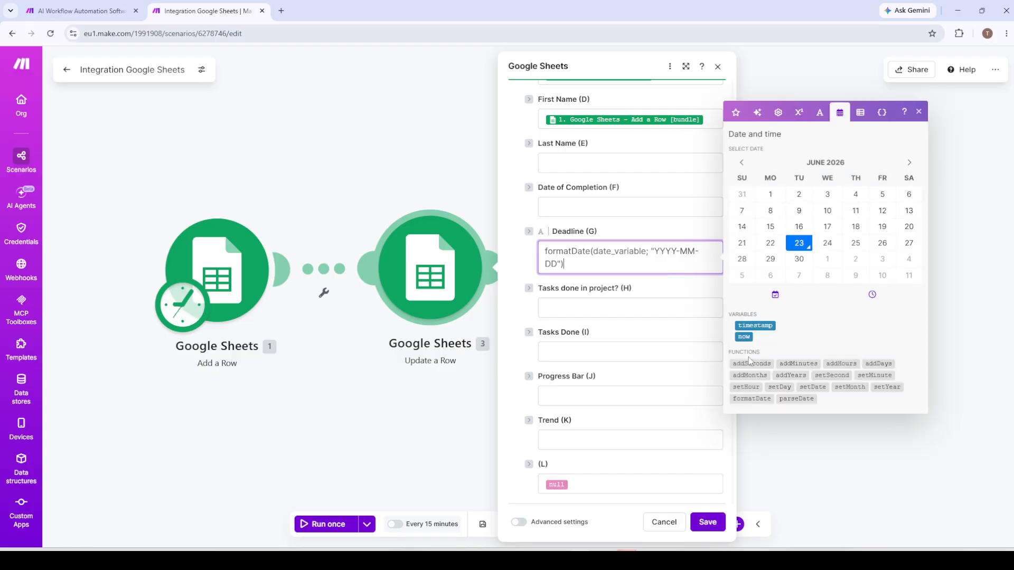
pyautogui.click(763, 400)
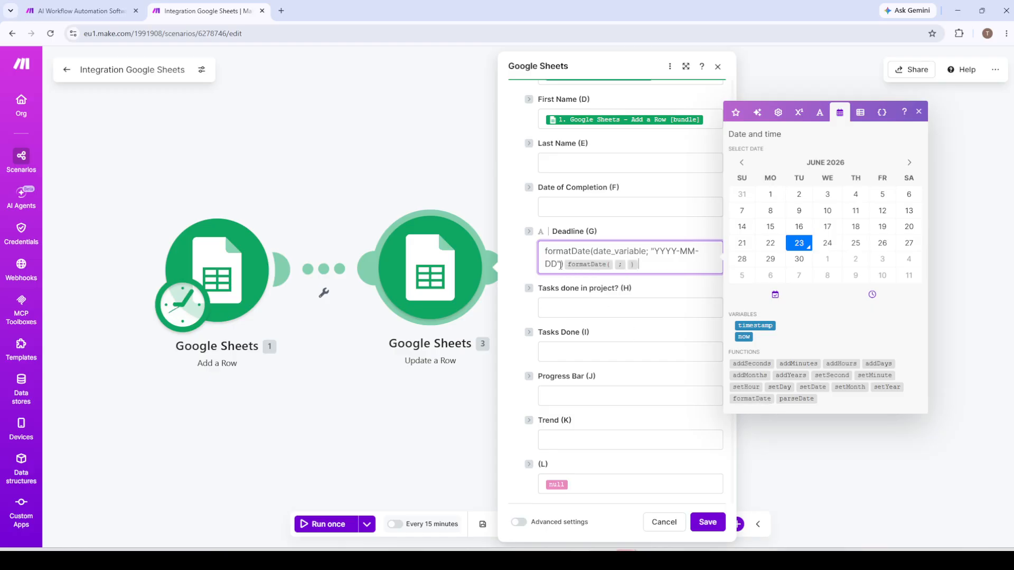
pyautogui.moveTo(561, 265); pyautogui.dragTo(522, 236)
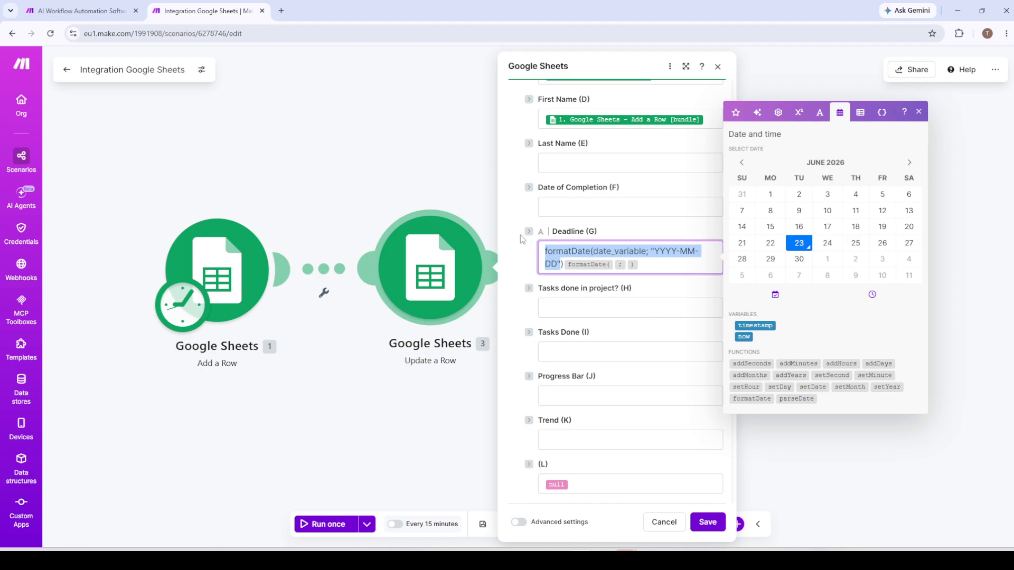
pyautogui.press('BackSpace')
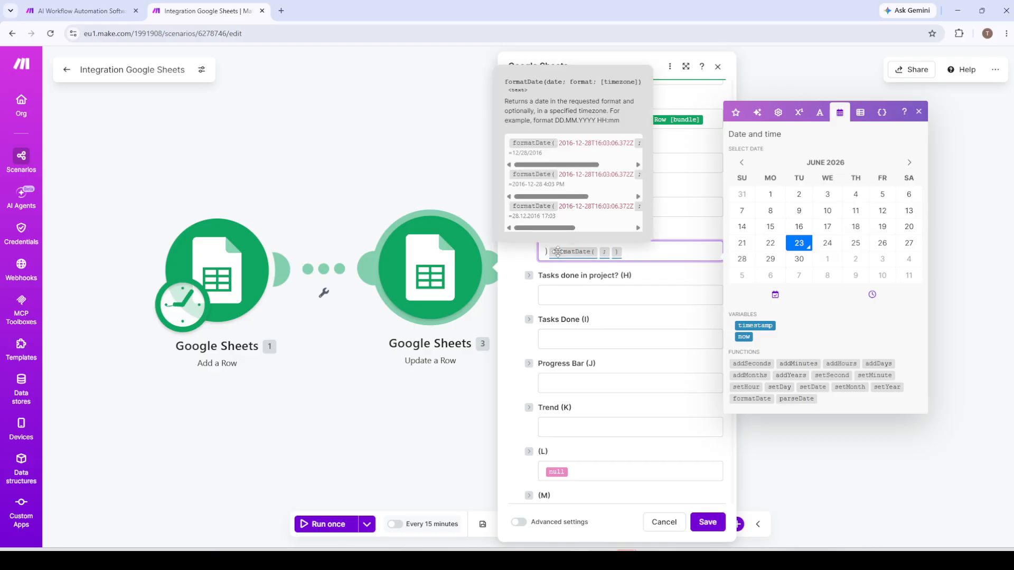
# Step: Clear the remaining Deadline (G) expression and close the Update a Row settings without saving
pyautogui.press('BackSpace')
pyautogui.press('BackSpace')
pyautogui.press('BackSpace')
pyautogui.press('BackSpace')
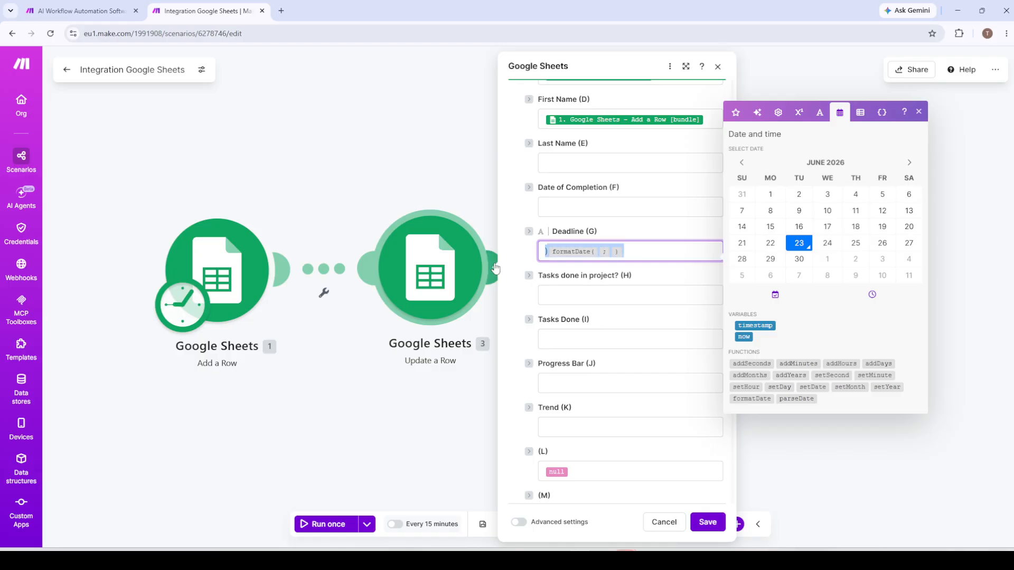
pyautogui.click(426, 147)
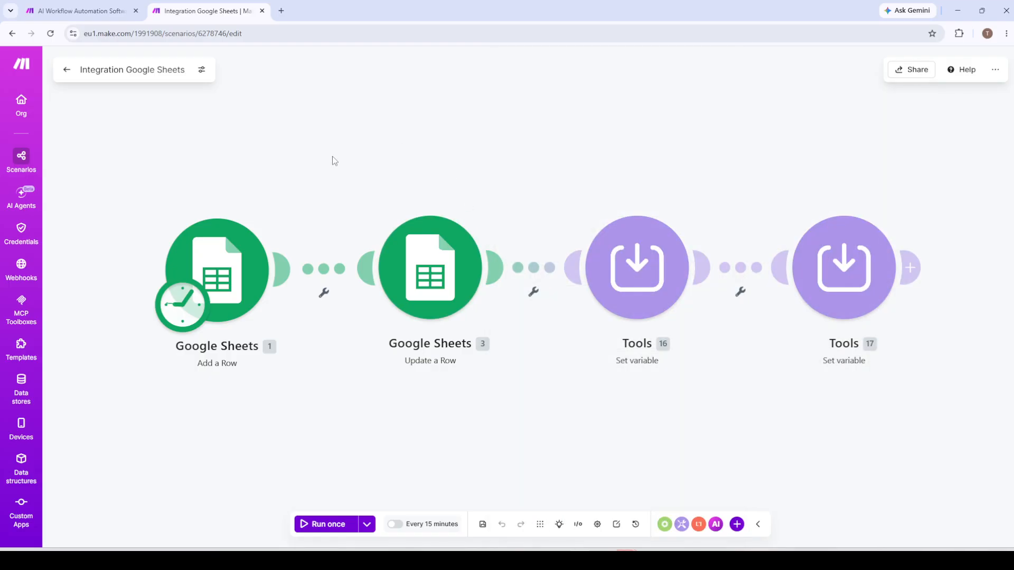